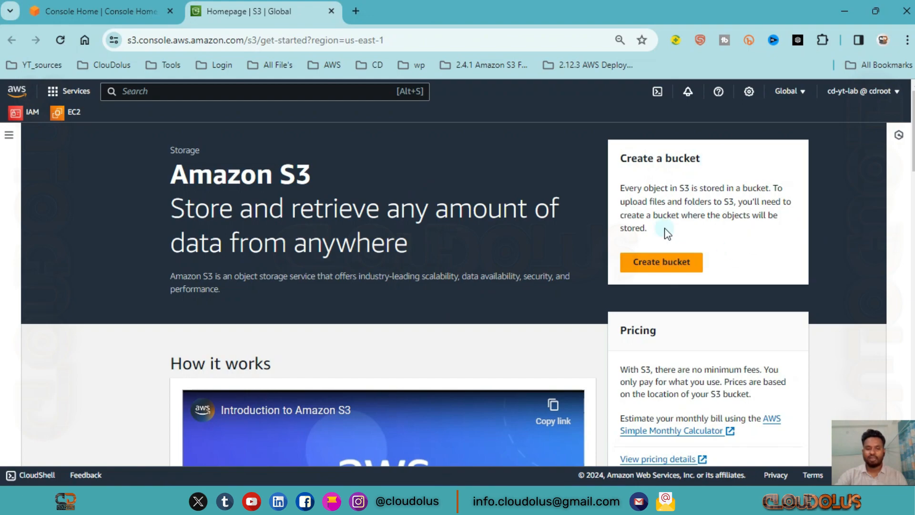
- Open the S3 bucket creation form and view the available AWS Regions
scroll(453, 296, "down", 4)
scroll(517, 288, "up", 4)
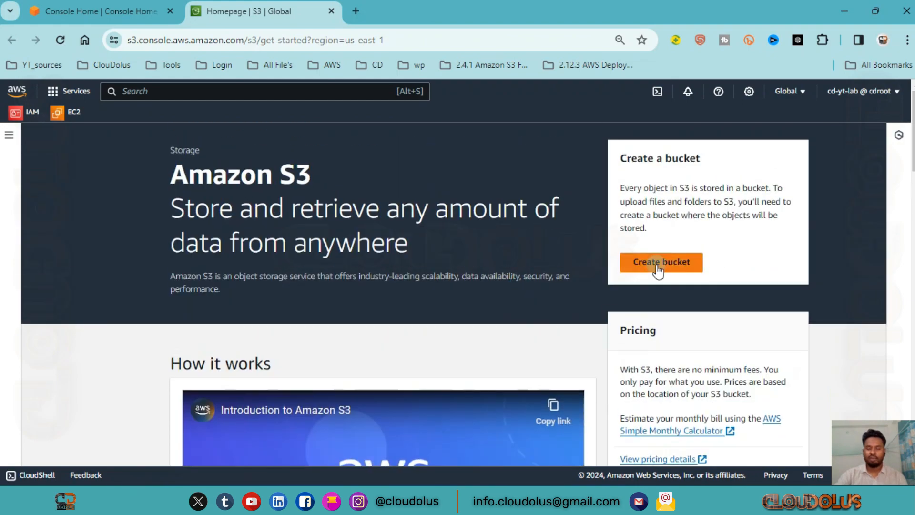
left_click(658, 267)
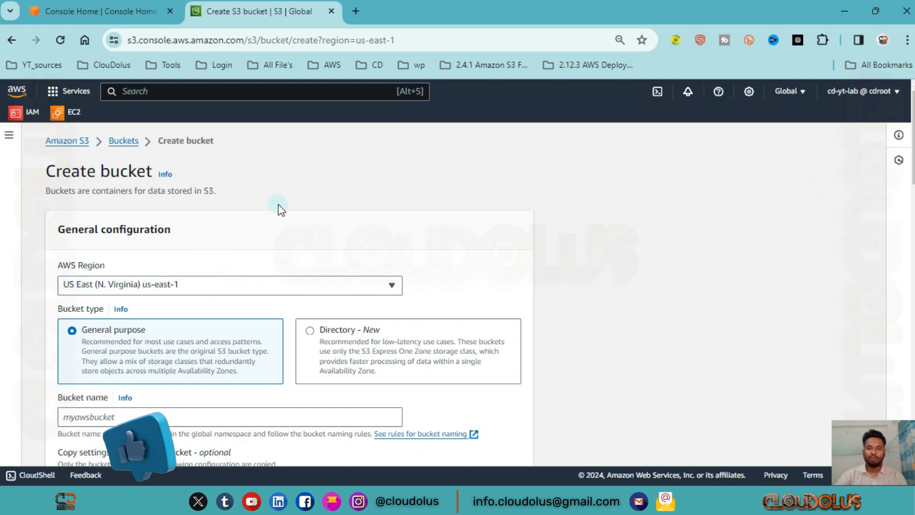
scroll(163, 288, "down", 2)
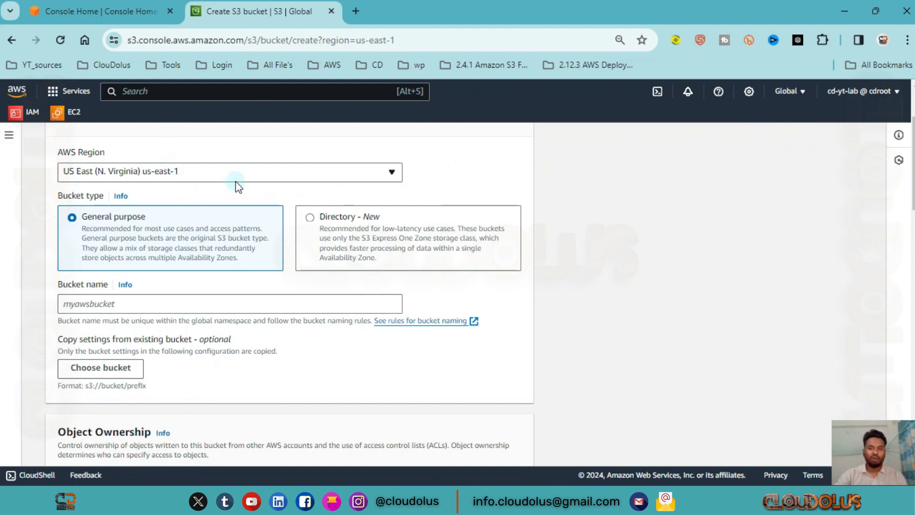
left_click(787, 93)
left_click(788, 92)
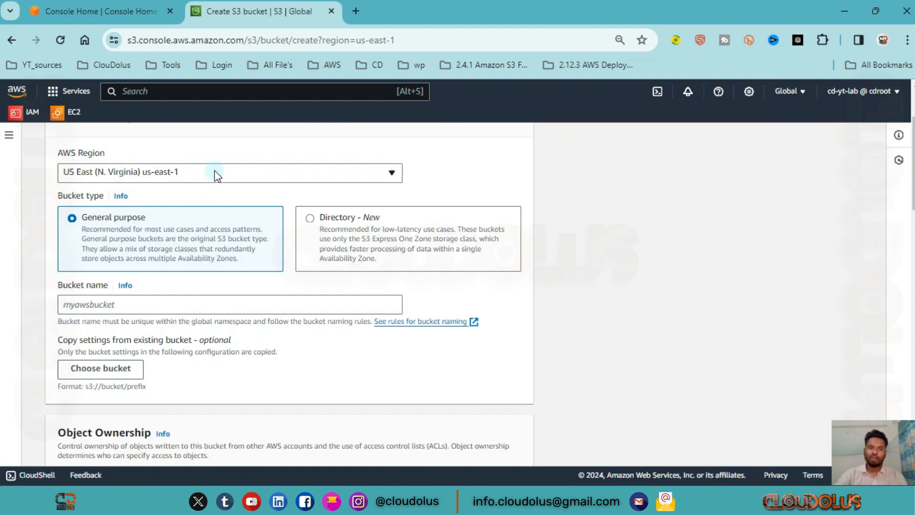
left_click(278, 177)
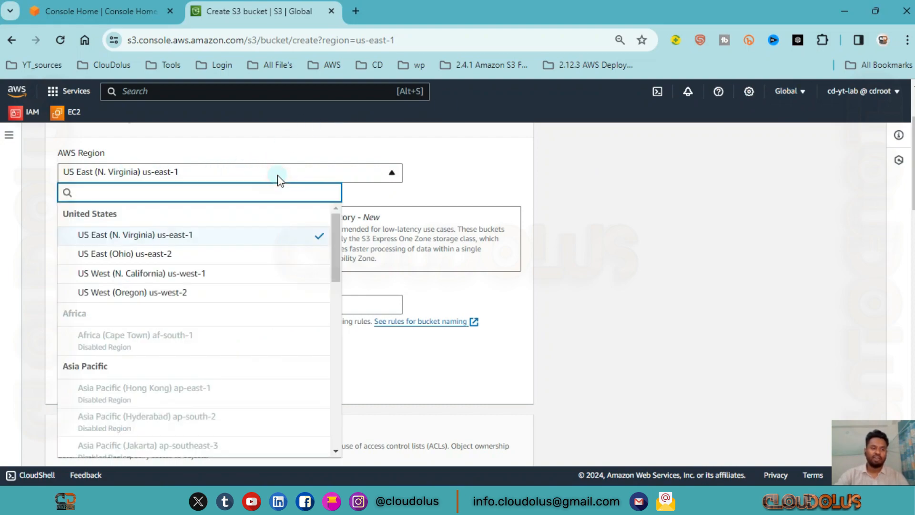
left_click(278, 178)
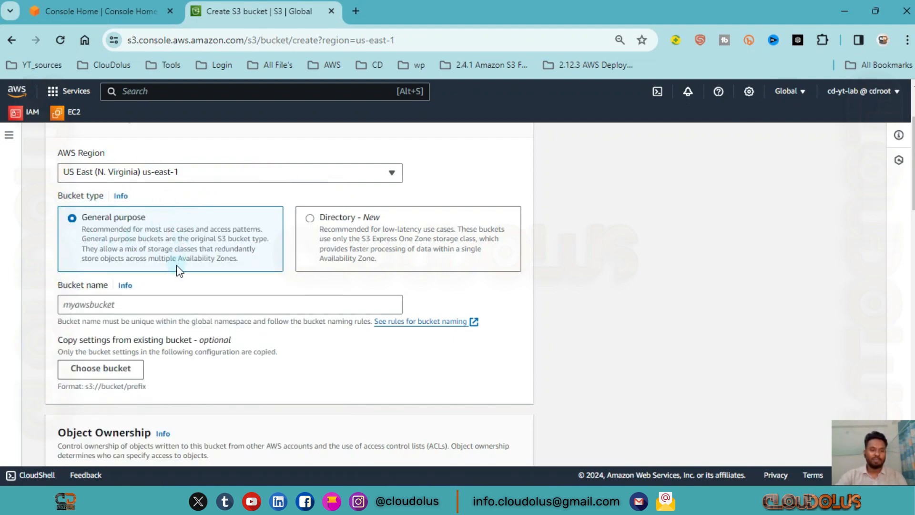
- Enter myfirst-bucket as the name of the general purpose bucket
scroll(176, 265, "down", 3)
scroll(161, 229, "up", 3)
left_click(125, 305)
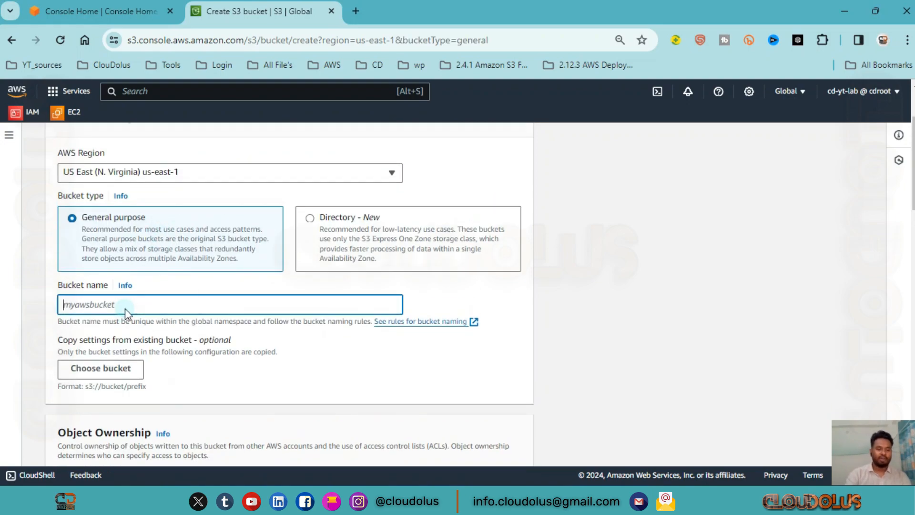
type("myfirst-bucket")
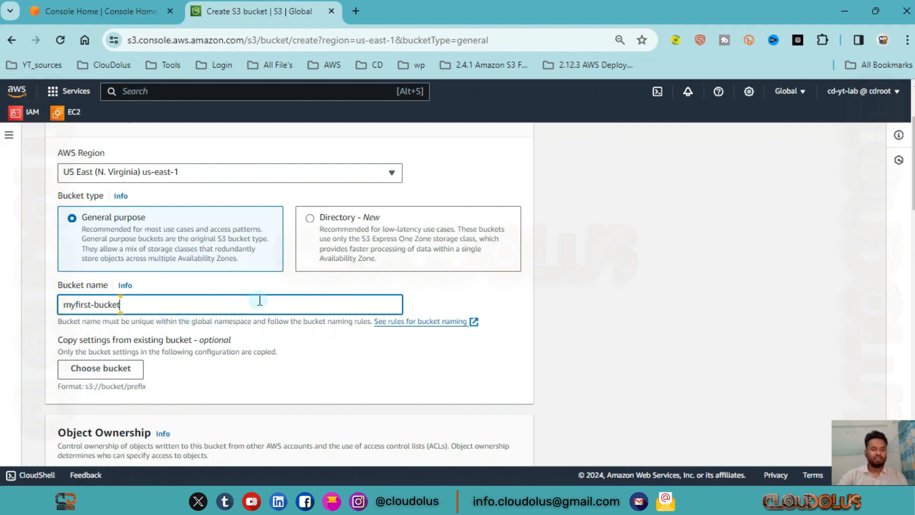
left_click(464, 296)
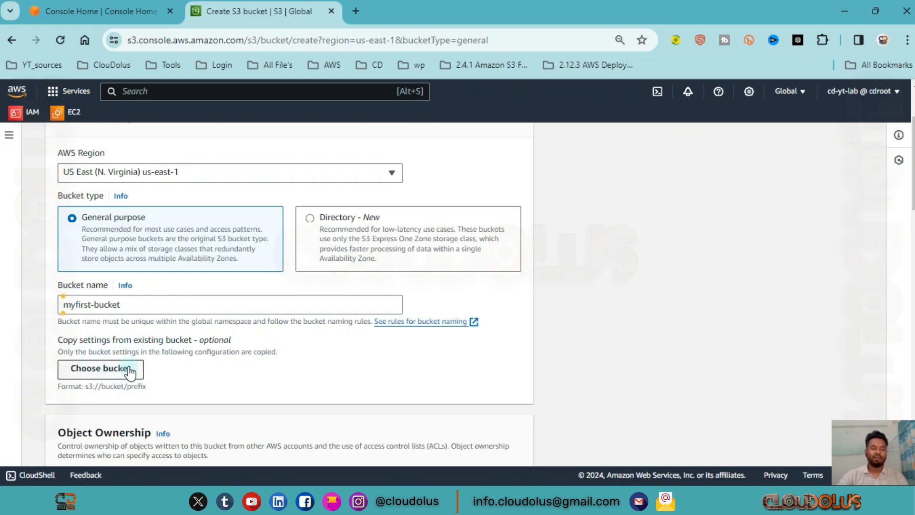
- Review the ownership, public access, versioning, tags, encryption and Object Lock settings, and try to create the bucket
scroll(130, 372, "down", 3)
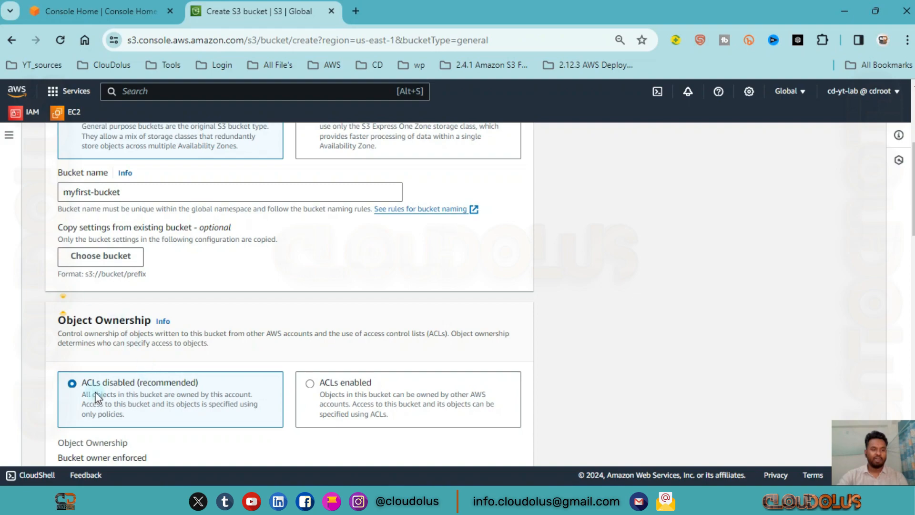
scroll(132, 343, "down", 3)
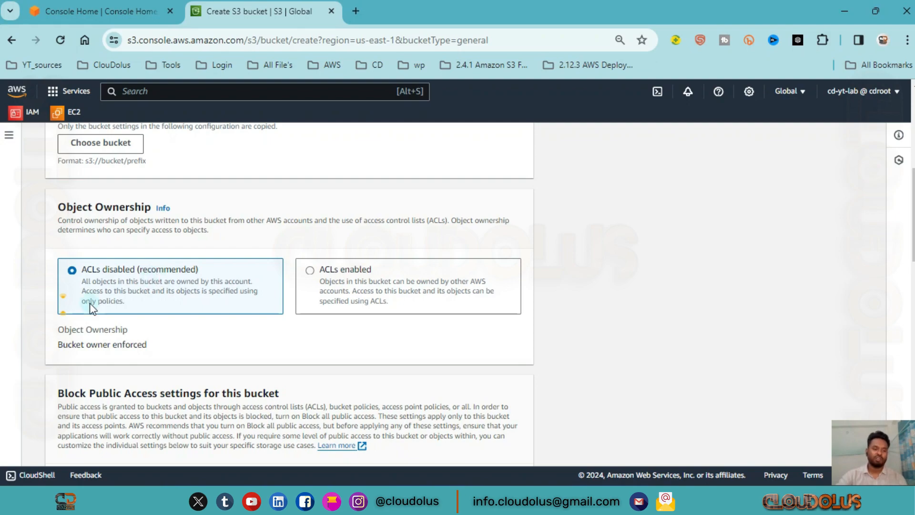
scroll(92, 309, "down", 2)
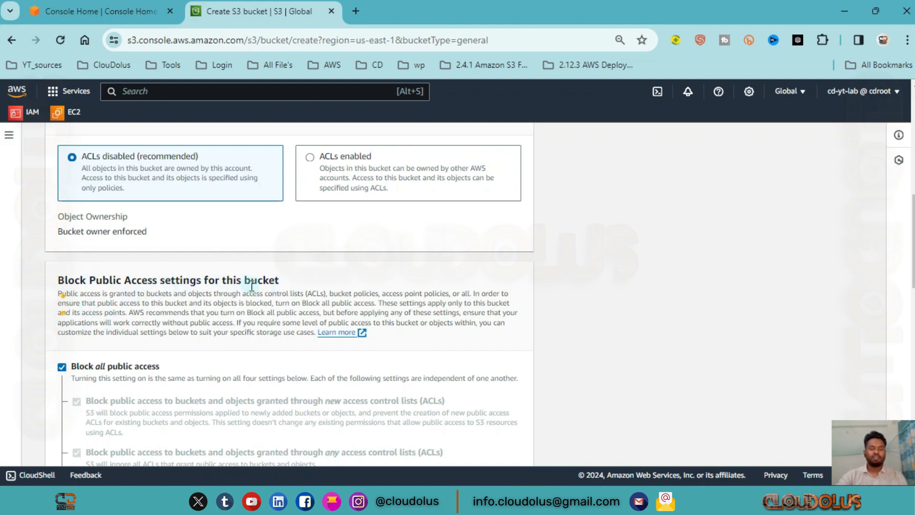
scroll(141, 317, "down", 2)
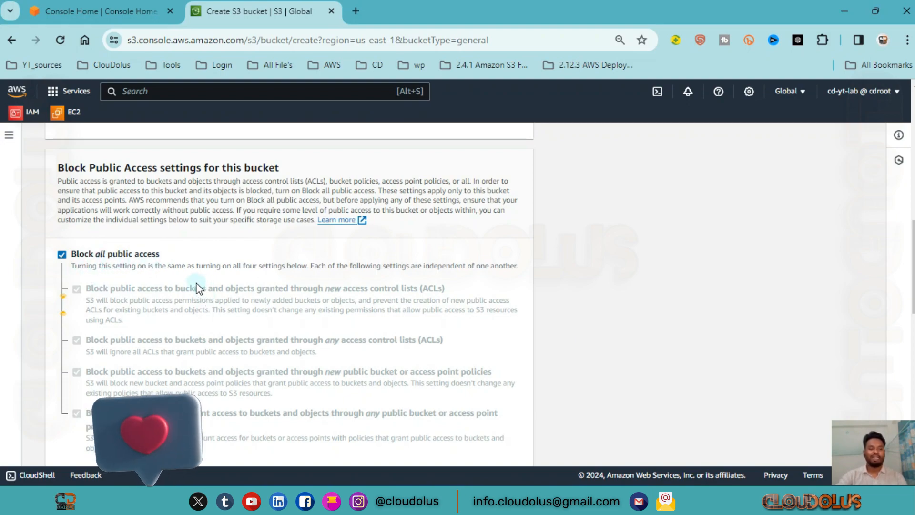
scroll(197, 286, "down", 2)
scroll(157, 327, "down", 2)
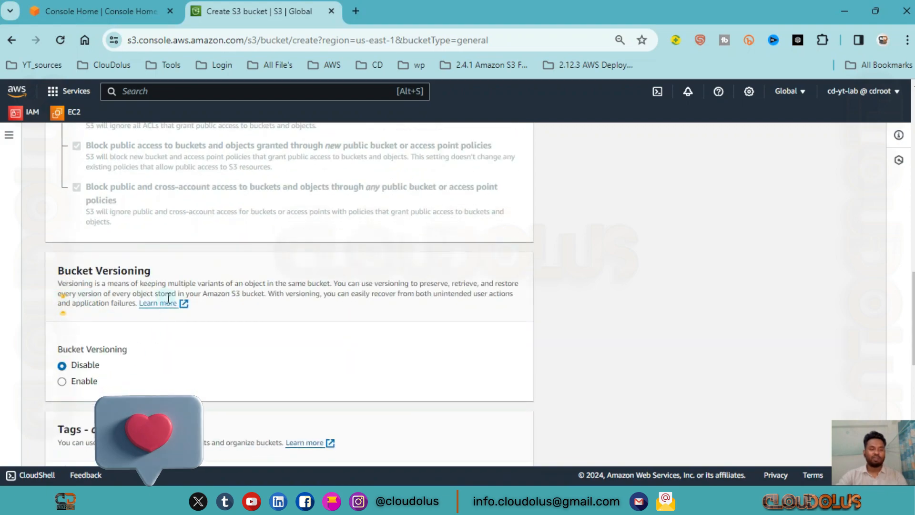
scroll(168, 298, "down", 2)
scroll(137, 266, "down", 2)
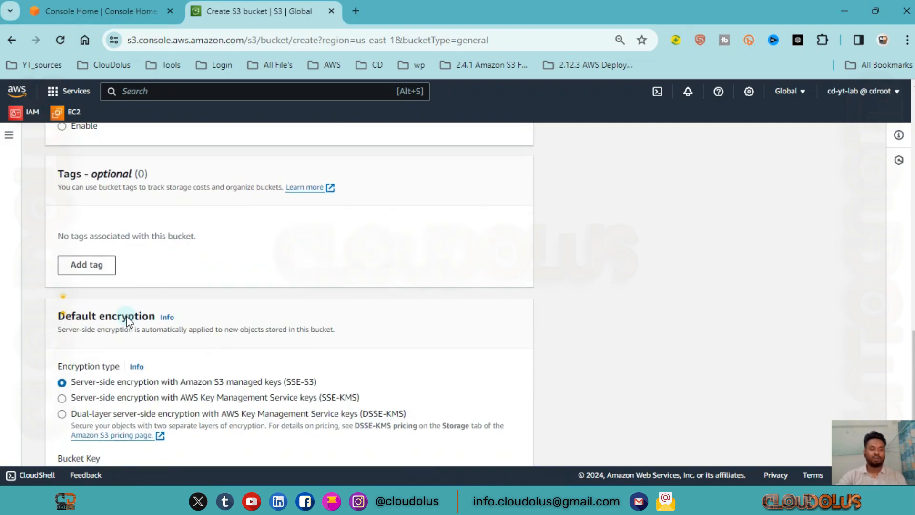
scroll(126, 318, "down", 3)
scroll(110, 322, "down", 1)
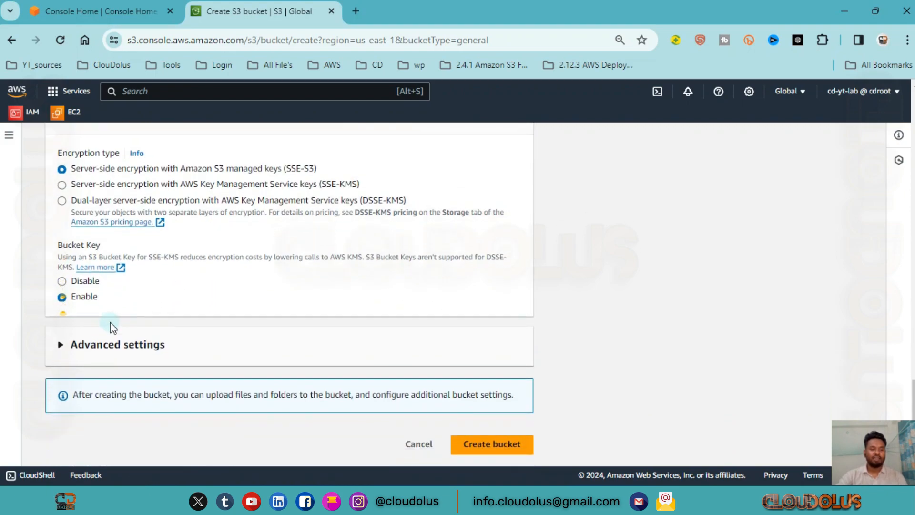
left_click(61, 346)
scroll(183, 371, "down", 2)
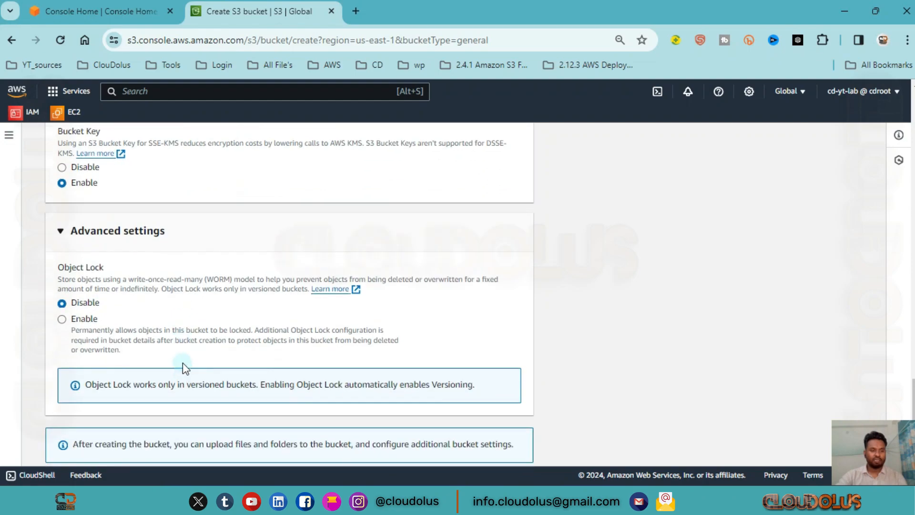
scroll(107, 325, "down", 1)
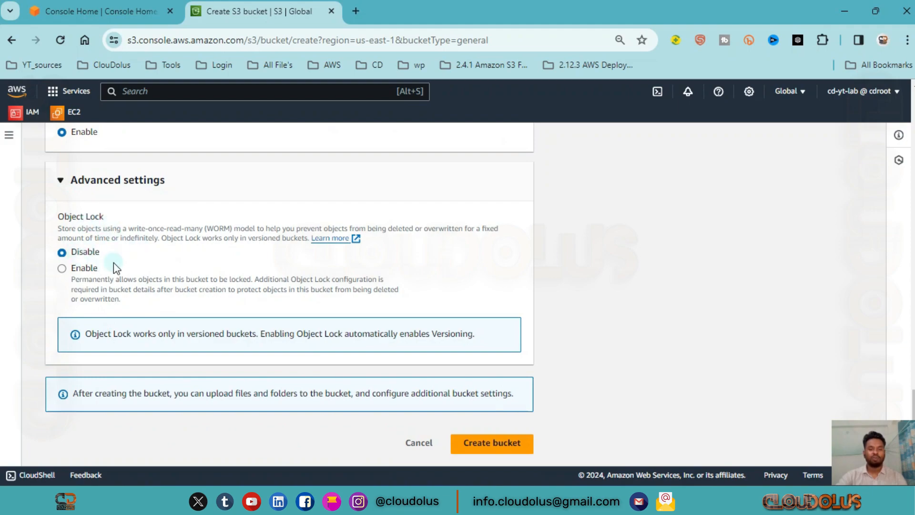
left_click(60, 180)
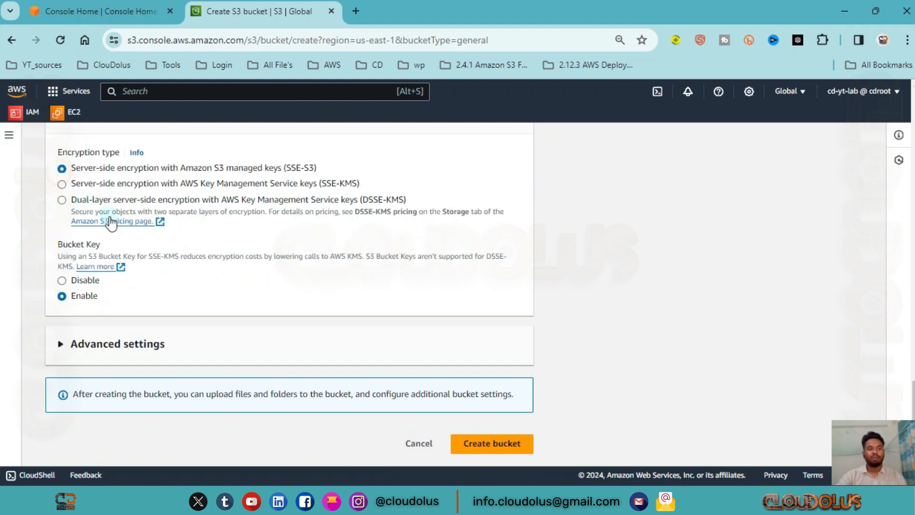
left_click(517, 442)
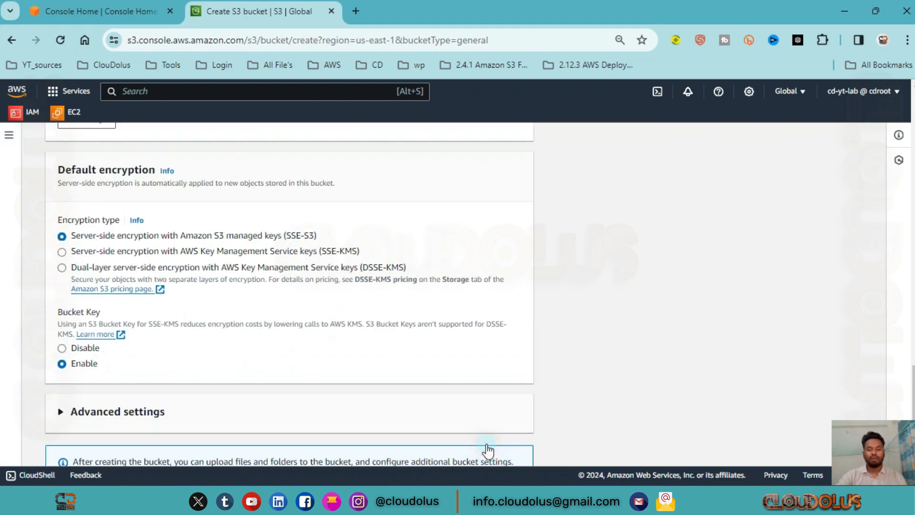
- Change the bucket name to my-cd-demo-bucket and create the bucket
left_click(138, 286)
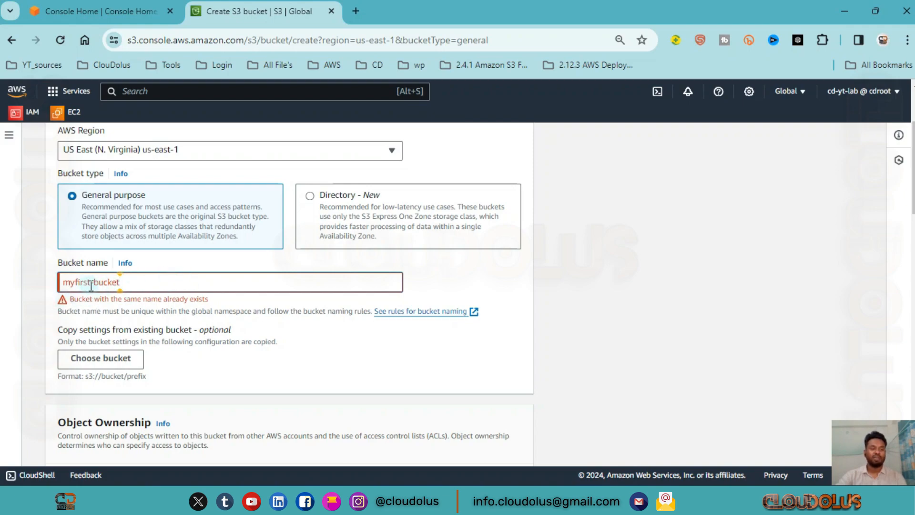
key("BackSpace")
key("BackSpace")
key("BackSpace")
key("BackSpace")
key("BackSpace")
key("BackSpace")
key("BackSpace")
key("BackSpace")
key("BackSpace")
key("BackSpace")
key("BackSpace")
key("BackSpace")
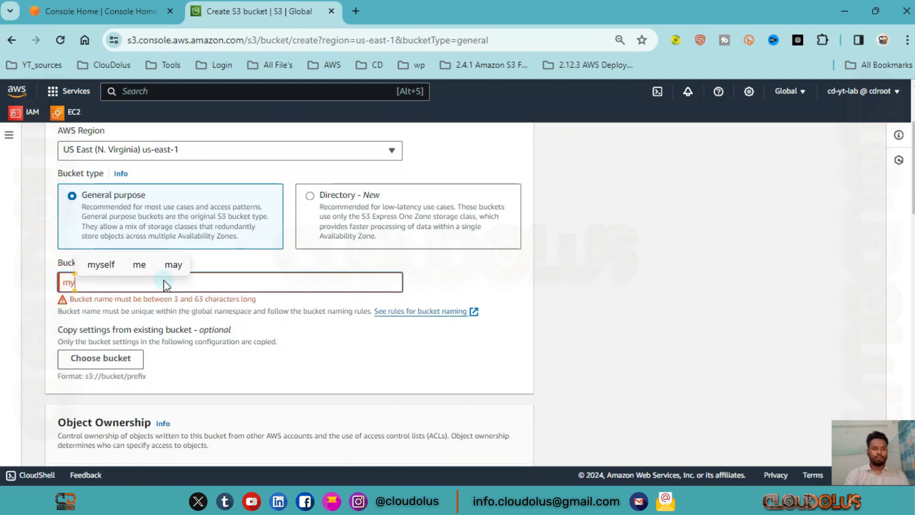
type("-cd")
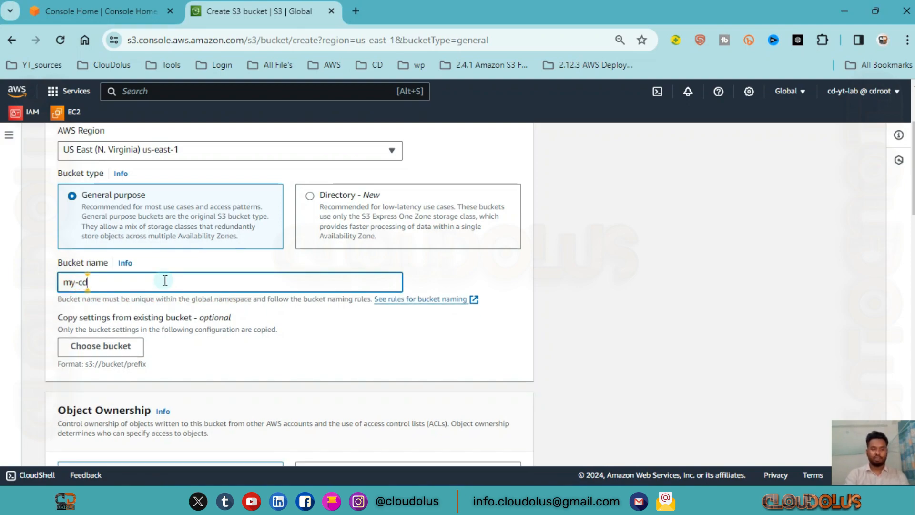
type("-demo-bucket")
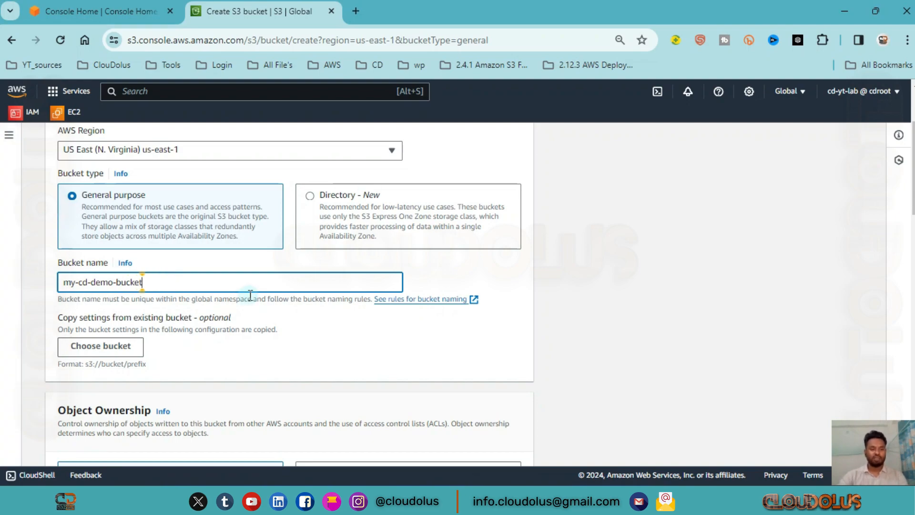
scroll(425, 328, "down", 15)
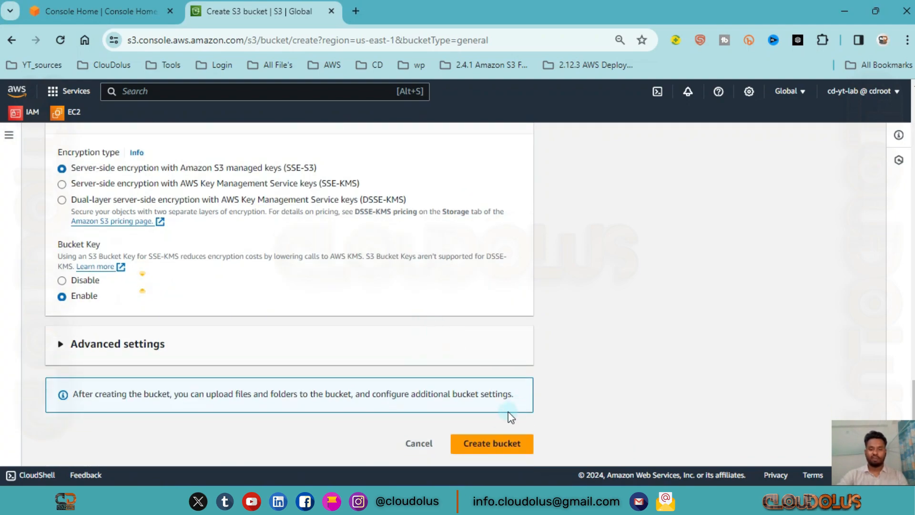
left_click(500, 446)
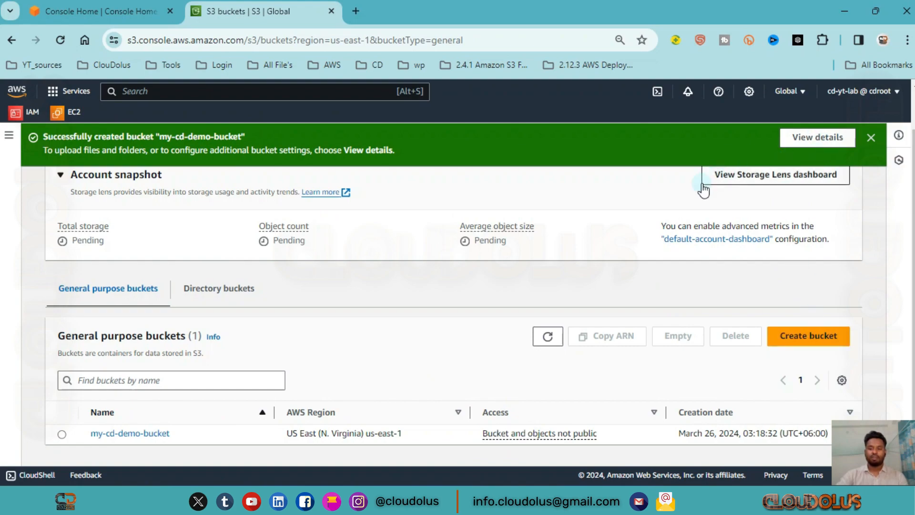
- Open my-cd-demo-bucket and add Amazon DynamoDB Now Supports Resource-Based Policies.png from Downloads to a new upload
left_click(811, 138)
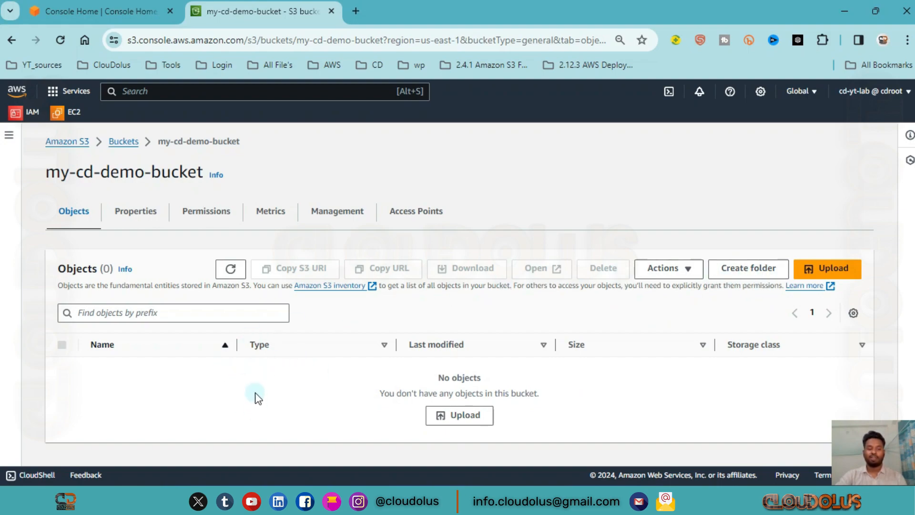
left_click(831, 268)
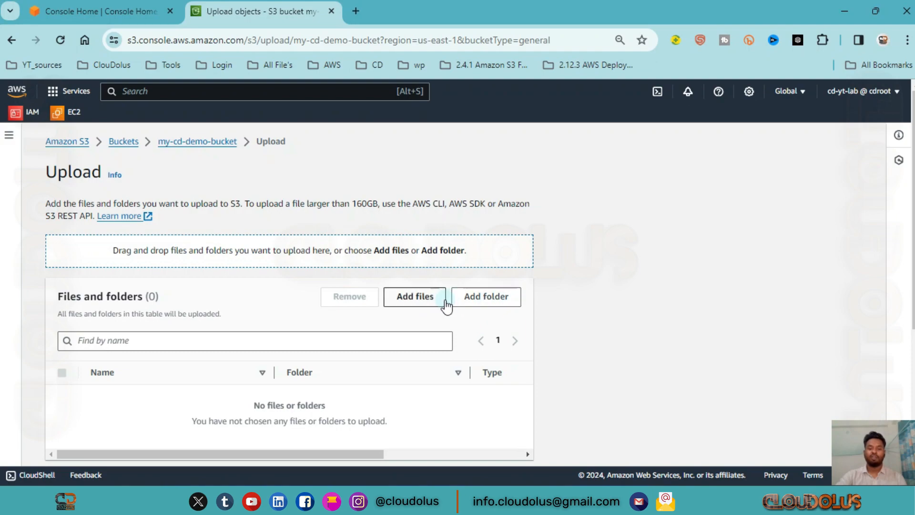
left_click(430, 298)
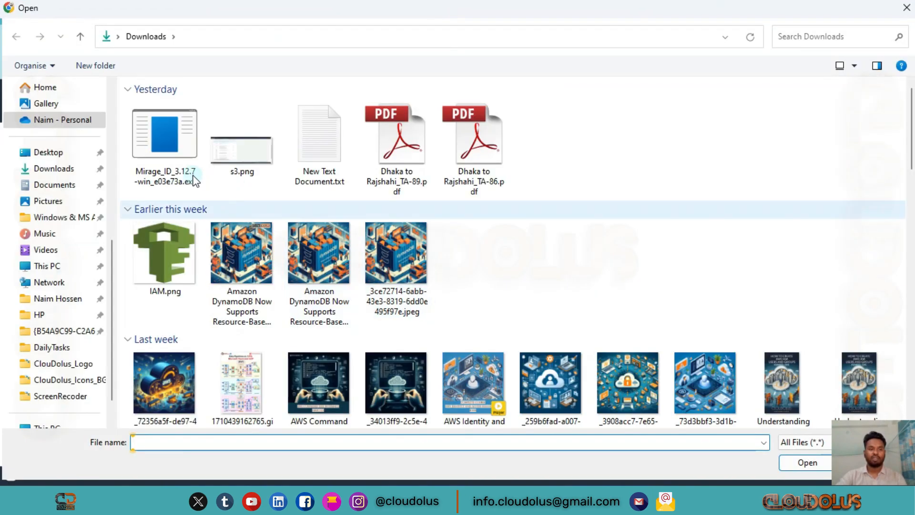
left_click(251, 277)
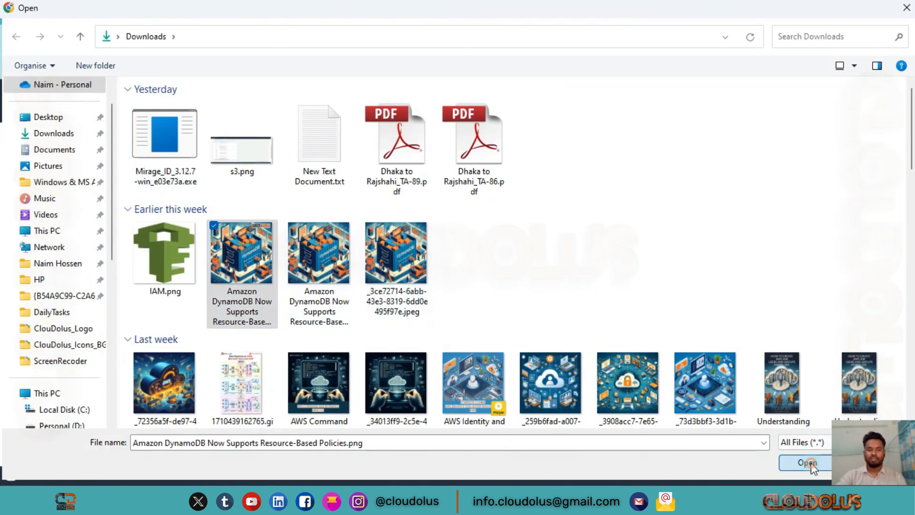
left_click(807, 463)
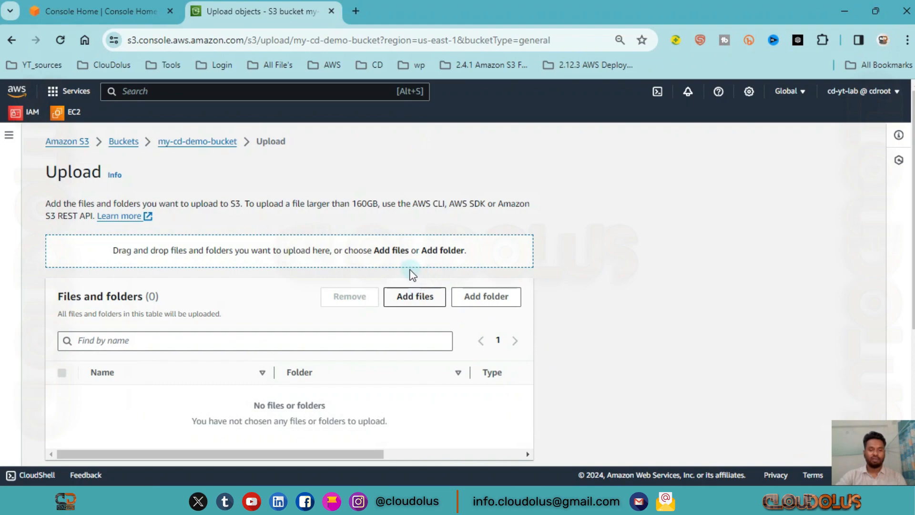
- Upload the added PNG file to the bucket and widen the Name column in the results to show its full name
scroll(413, 269, "down", 3)
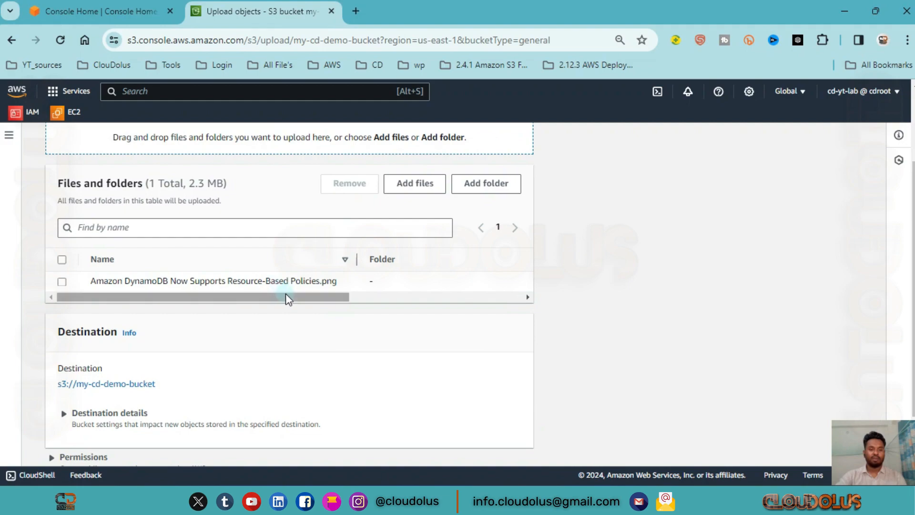
left_click_drag(285, 293, 244, 298)
scroll(400, 299, "down", 1)
scroll(402, 303, "down", 2)
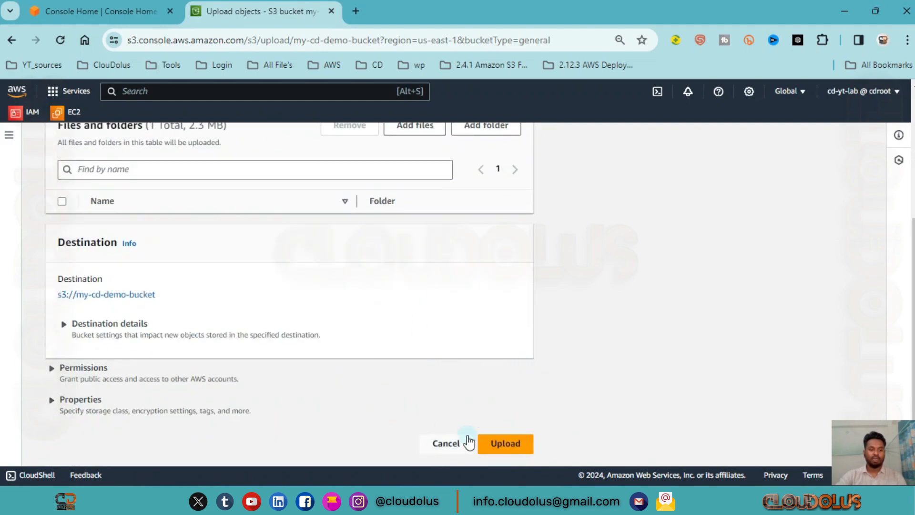
left_click(518, 448)
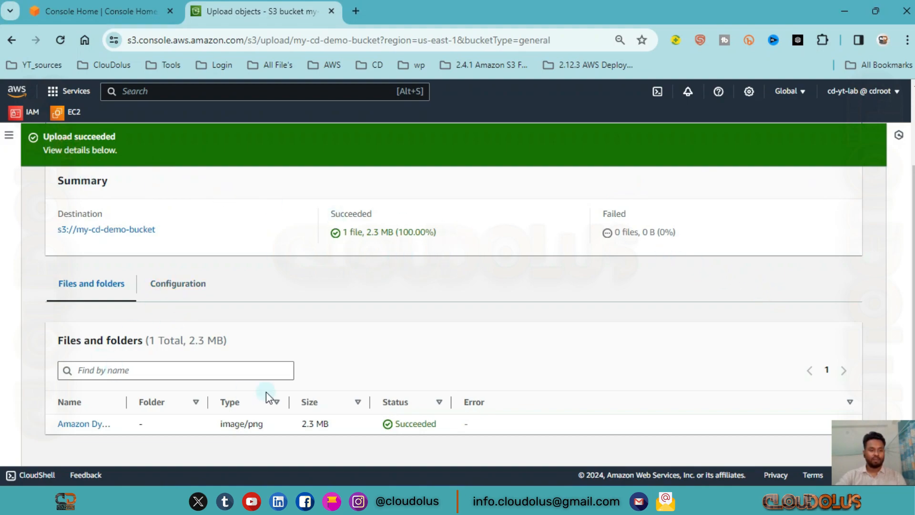
left_click_drag(126, 403, 326, 403)
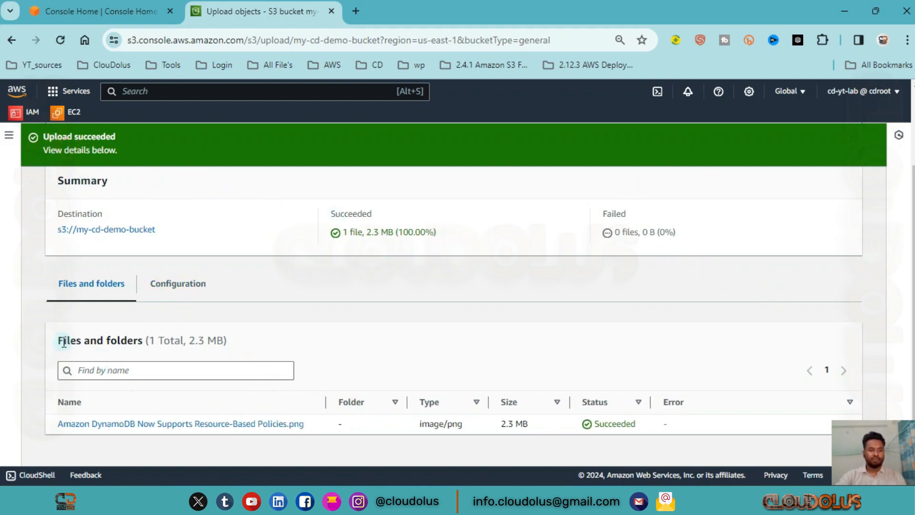
- Leave the upload results and delete Amazon DynamoDB Now Supports Resource-Based Policies.png from my-cd-demo-bucket, entering "permanently delete" as confirmation, and close the deletion status
left_click_drag(63, 344, 145, 350)
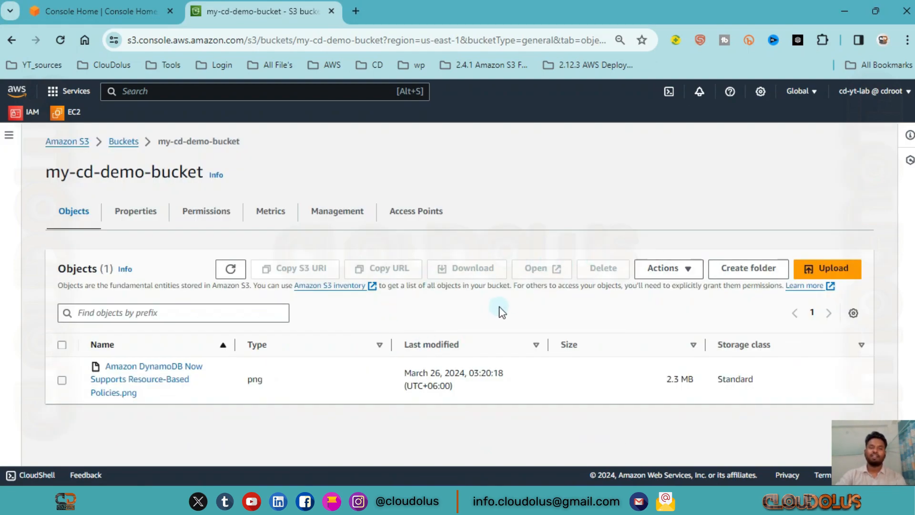
left_click(62, 380)
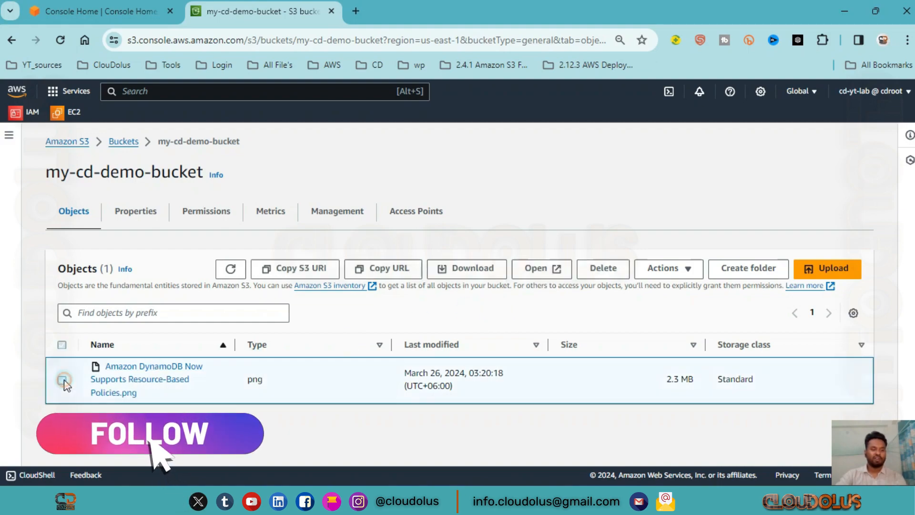
left_click(607, 269)
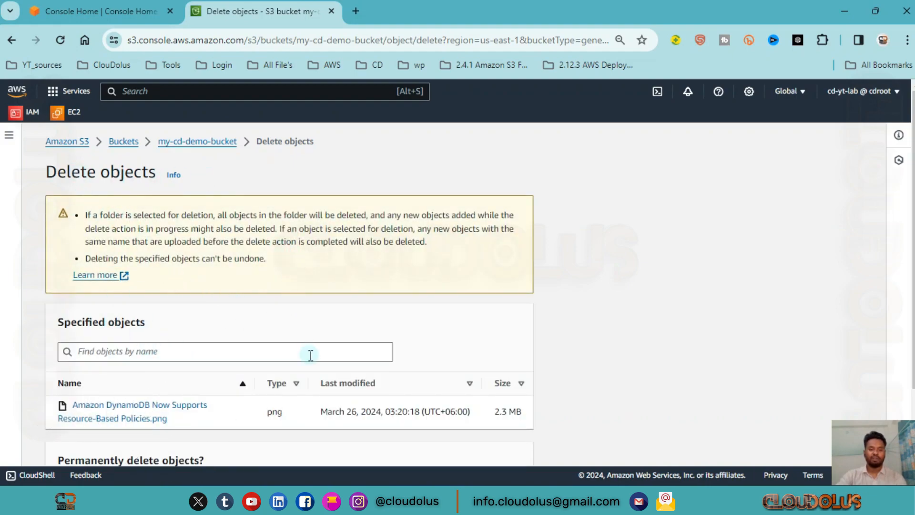
left_click(177, 354)
scroll(162, 355, "down", 3)
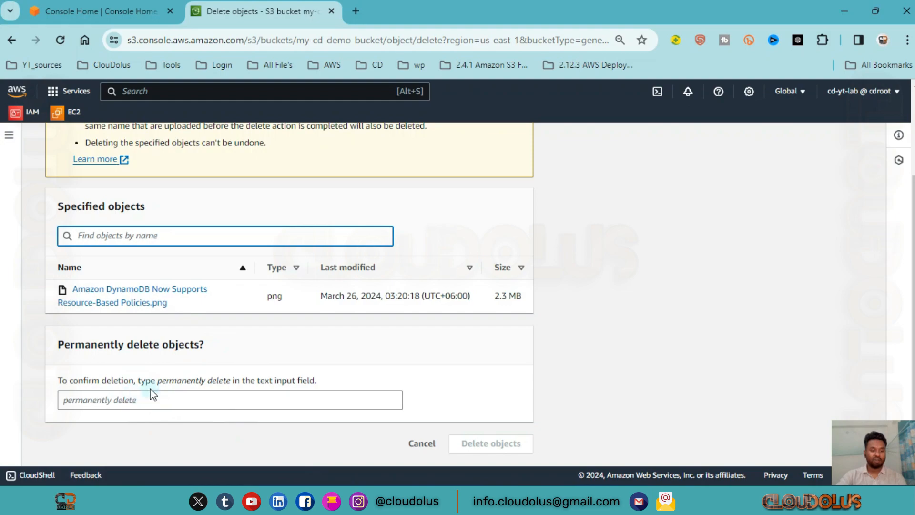
mouse_move(165, 380)
left_mouse_down()
mouse_move(194, 383)
mouse_move(162, 387)
left_mouse_up()
key("ctrl+c")
left_click(143, 400)
key("ctrl+v")
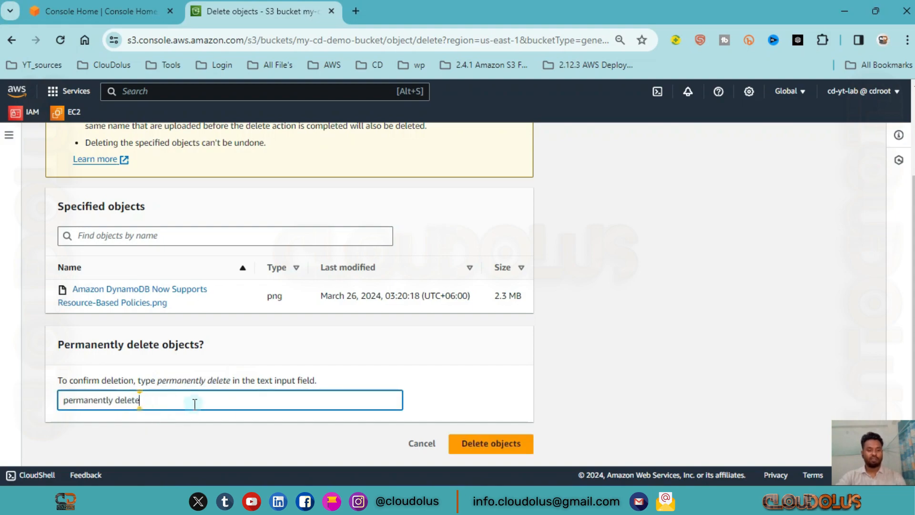
left_click(518, 443)
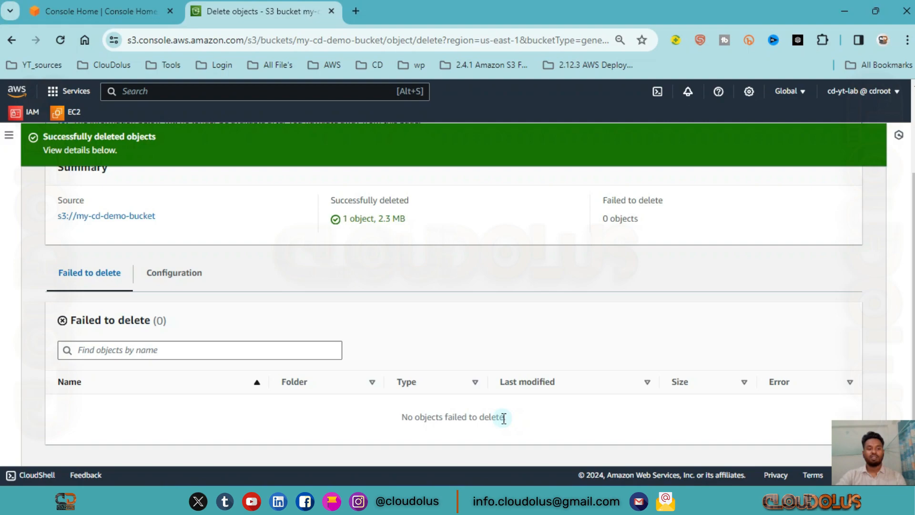
scroll(539, 241, "up", 3)
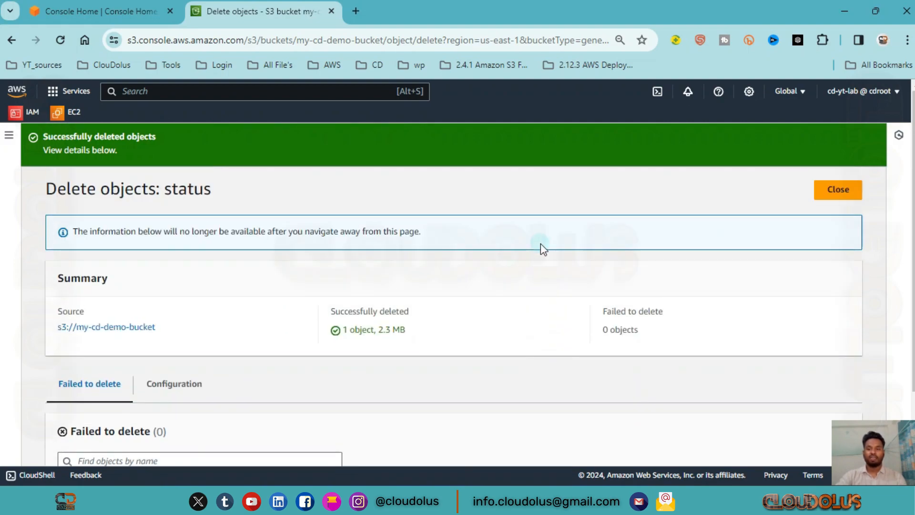
left_click(860, 193)
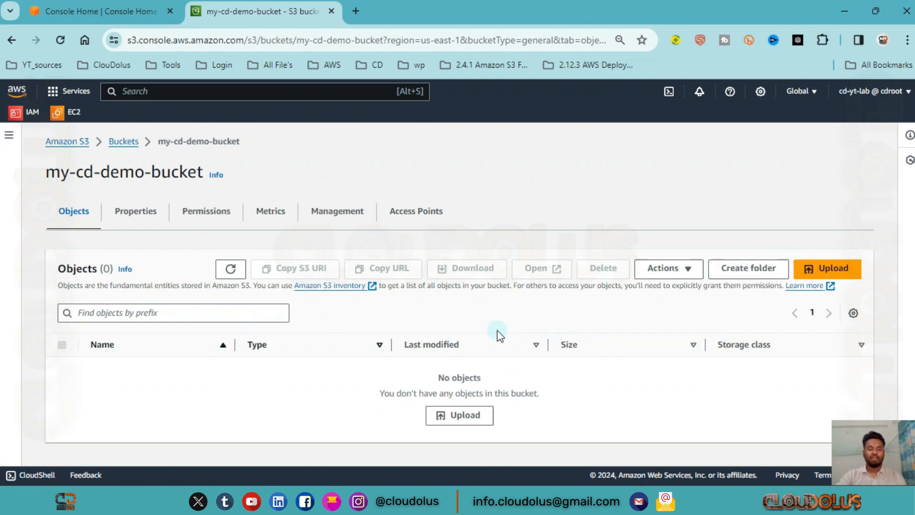
- Delete my-cd-demo-bucket from the general purpose buckets, entering its name as confirmation, and dismiss the deletion notification
left_click(123, 141)
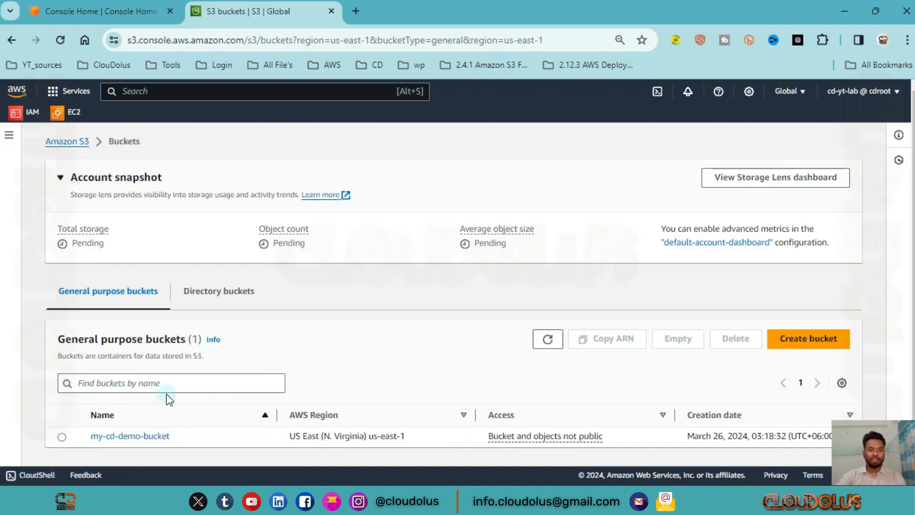
left_click(62, 435)
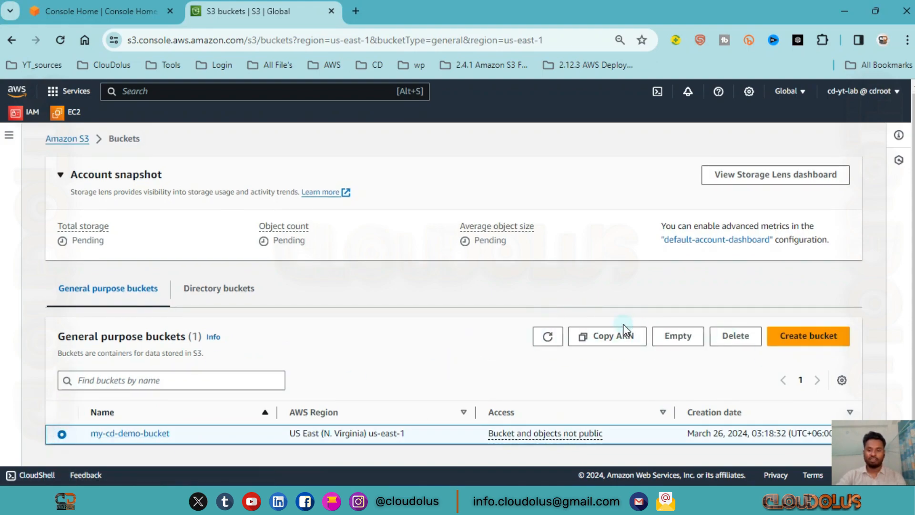
left_click(735, 329)
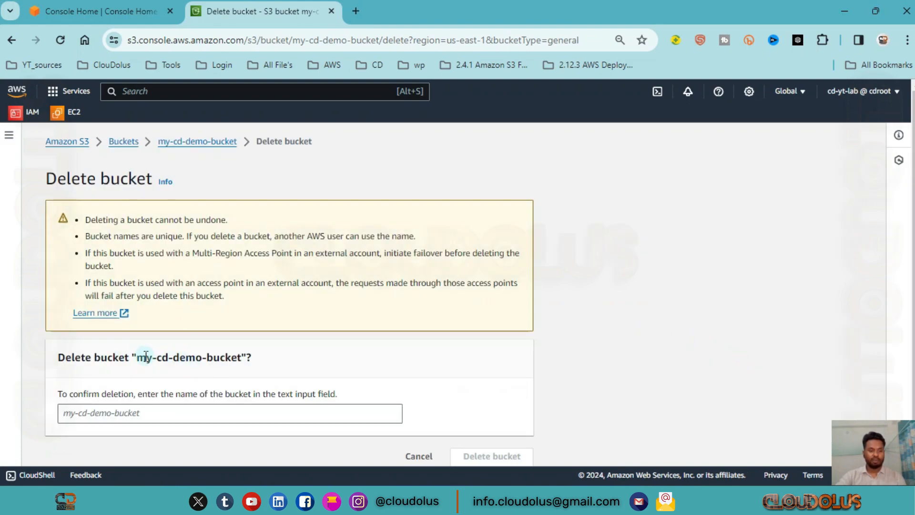
left_click_drag(141, 358, 243, 370)
key("ctrl+c")
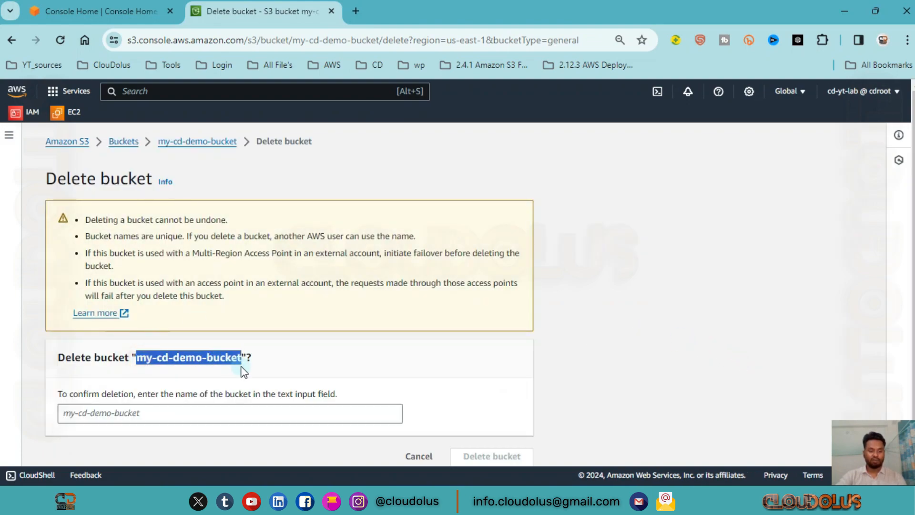
left_click(179, 407)
key("ctrl+v")
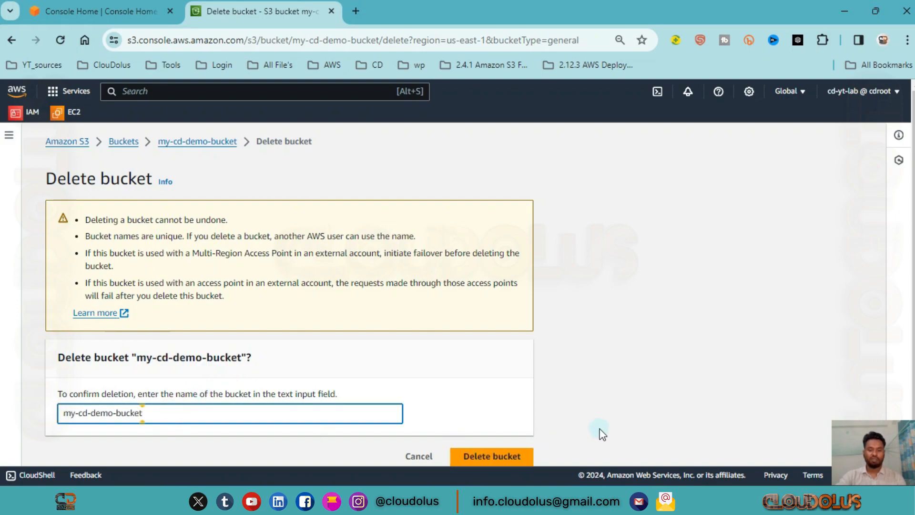
scroll(599, 430, "down", 1)
left_click(502, 444)
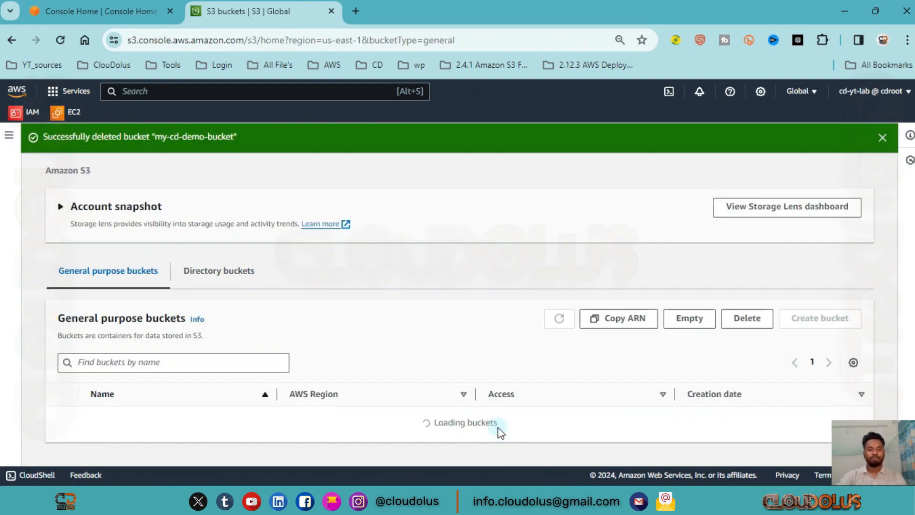
scroll(839, 277, "down", 2)
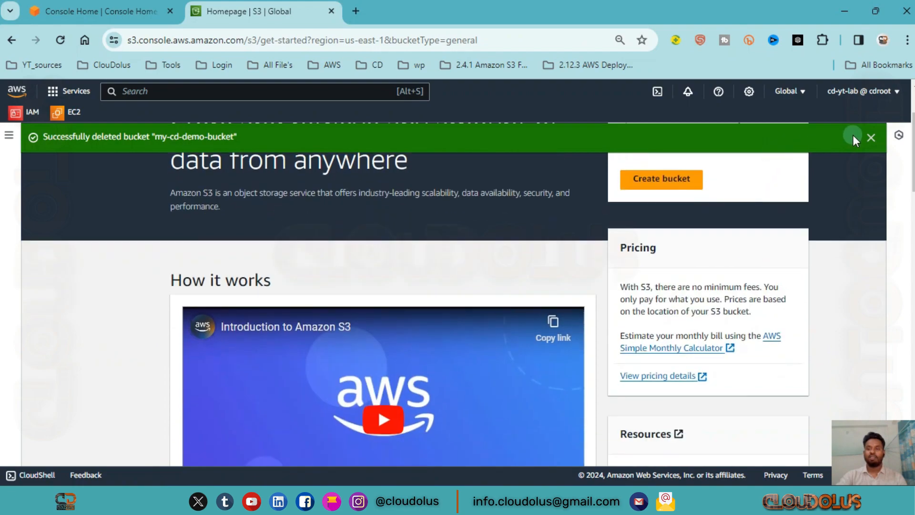
left_click(871, 138)
scroll(470, 270, "up", 2)
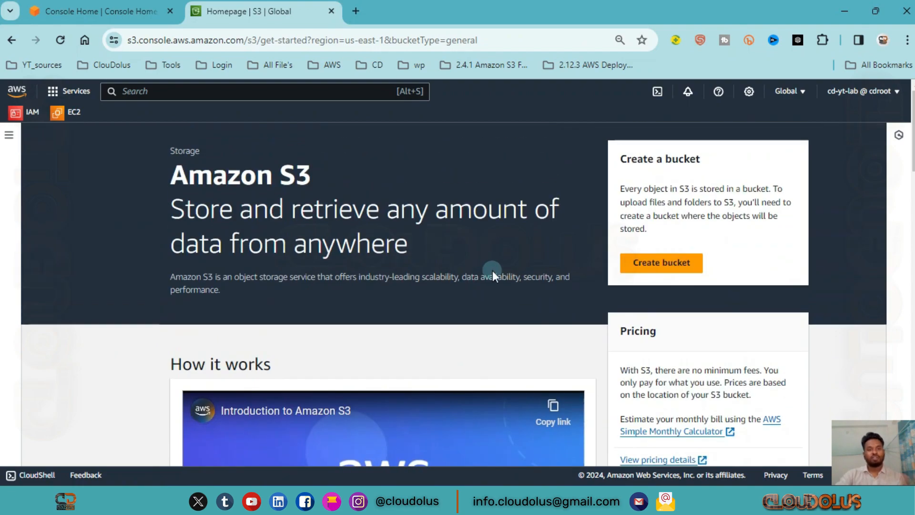